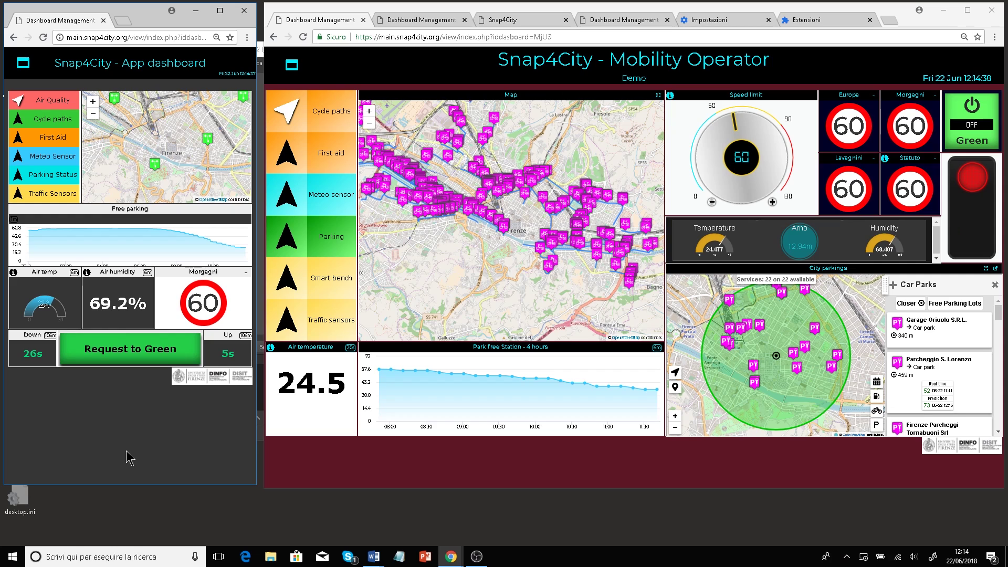
Step: Lower the Mobility Operator speed-limit dial from 60 to 55
left_click(712, 202)
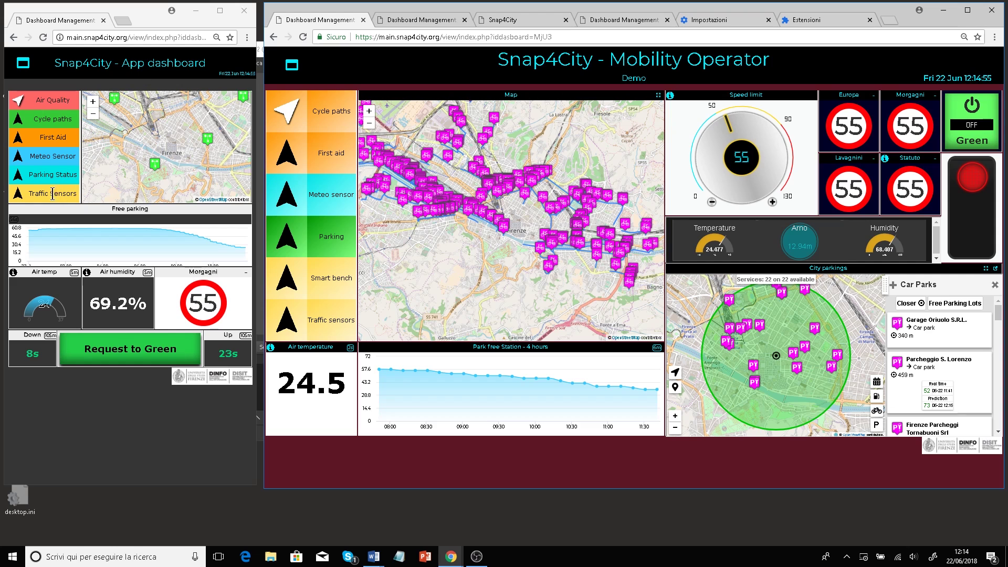
Step: Chart METRO759 traffic sensor vehicle flow over the last 7 days, then hide traffic sensors
left_click(20, 198)
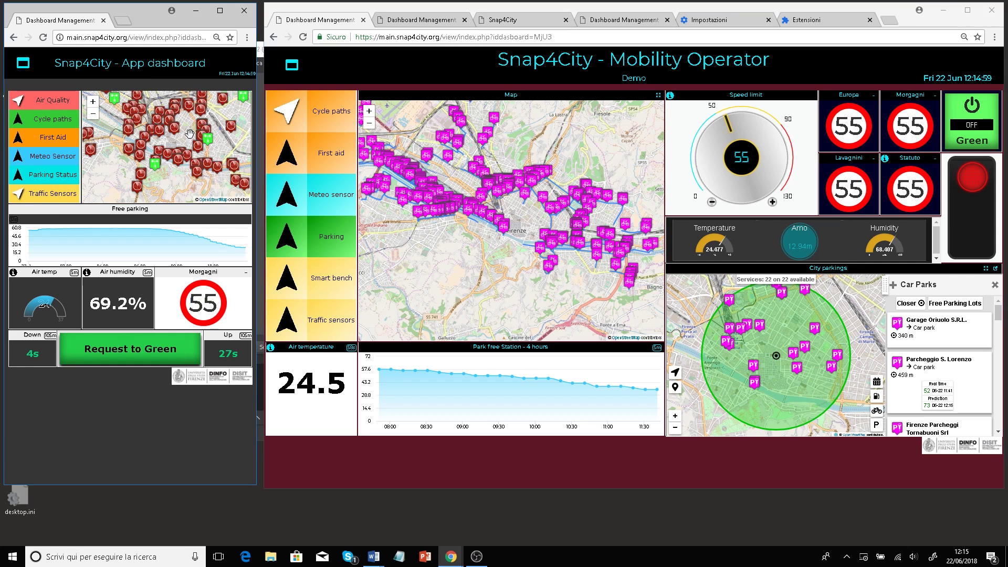
scroll(190, 134, "up", 3)
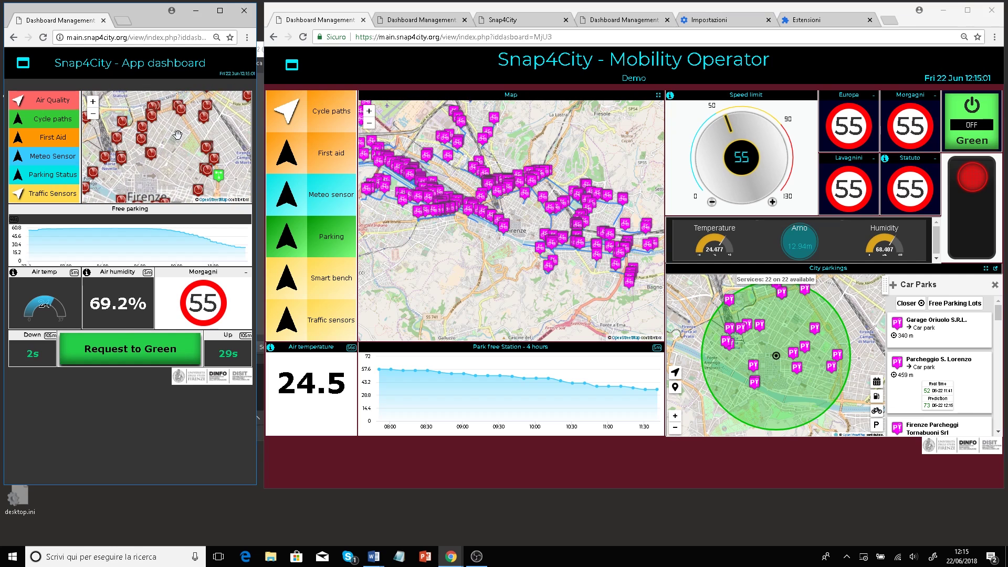
scroll(192, 157, "up", 2)
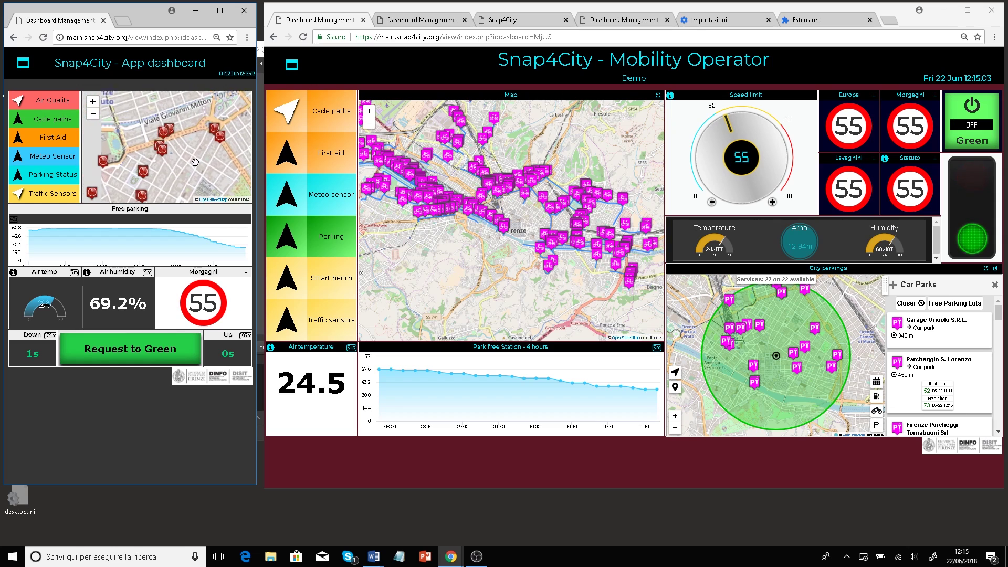
left_click(170, 142)
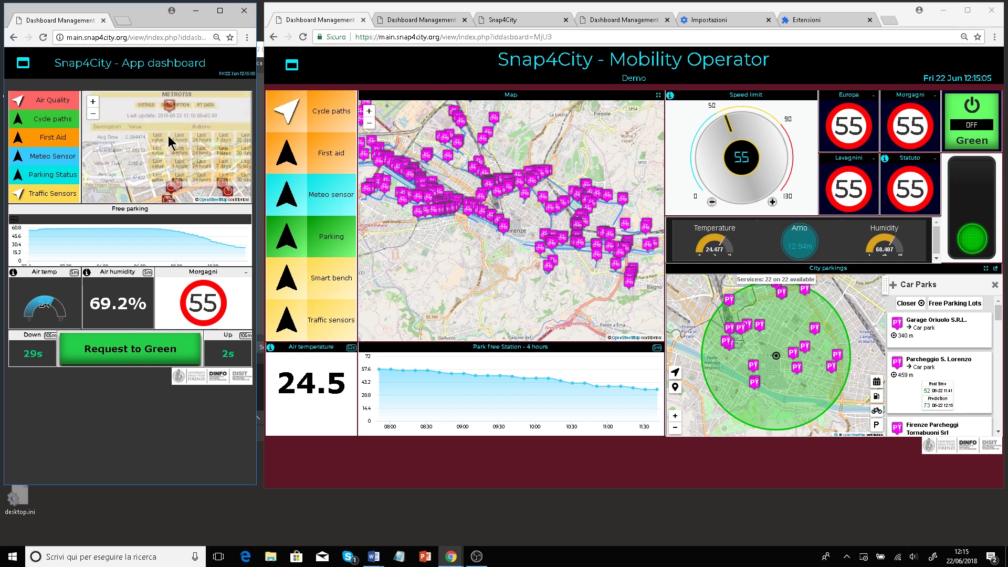
left_click(227, 175)
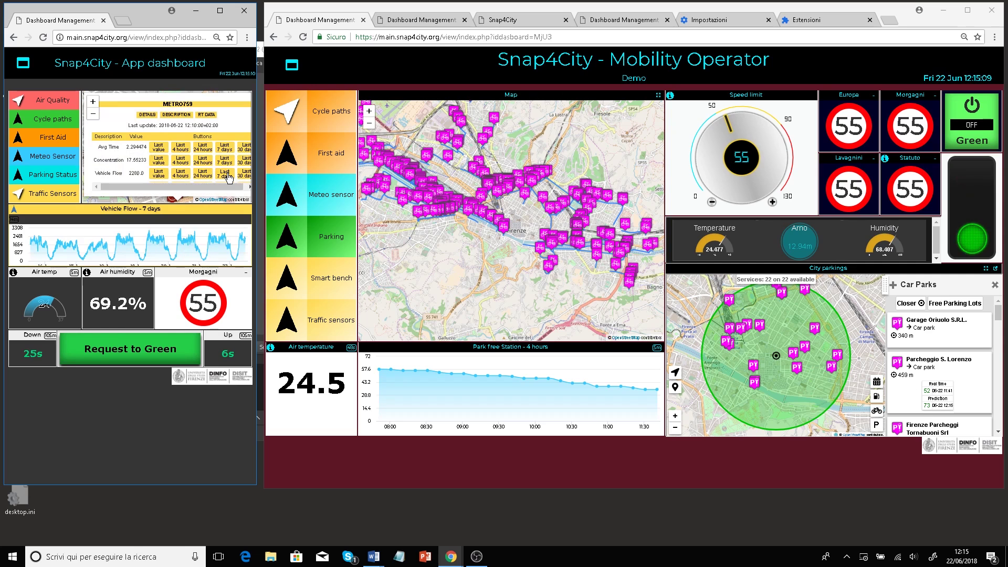
left_click(20, 199)
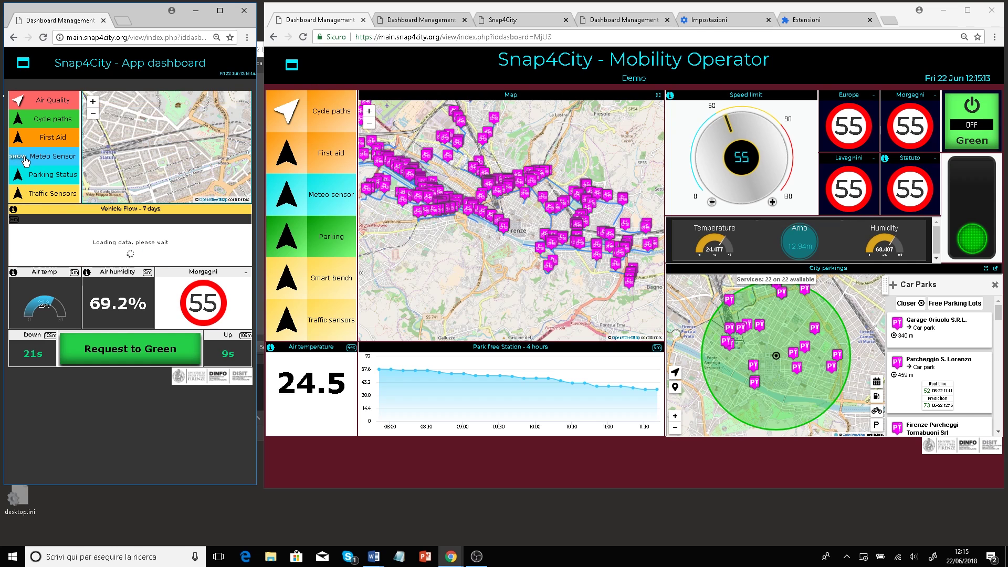
Step: Chart Benzene over the last 30 days for FI-GRAMSCI, then hide air-quality sensors
scroll(199, 156, "down", 2)
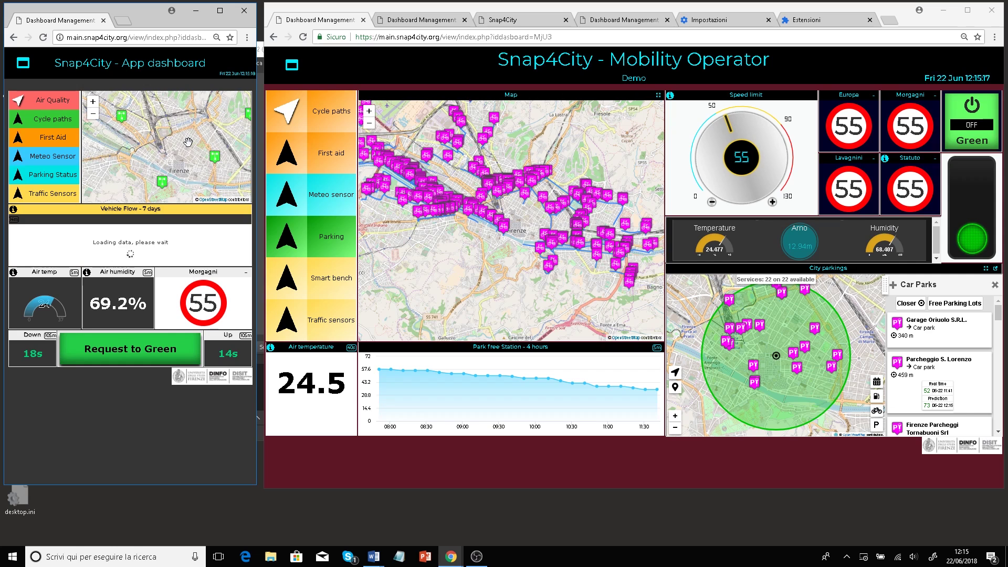
left_click_drag(189, 143, 175, 149)
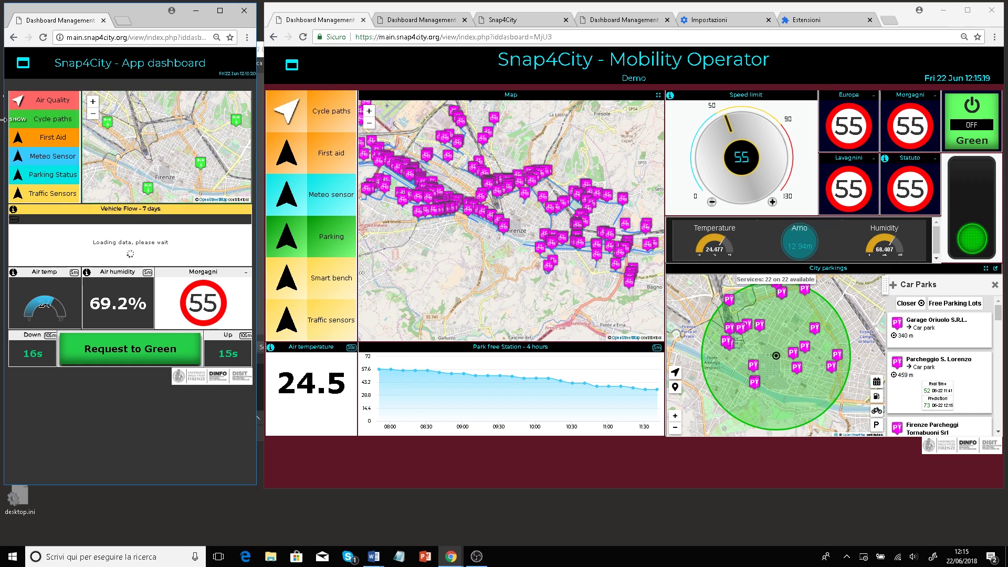
left_click(20, 103)
left_click(20, 105)
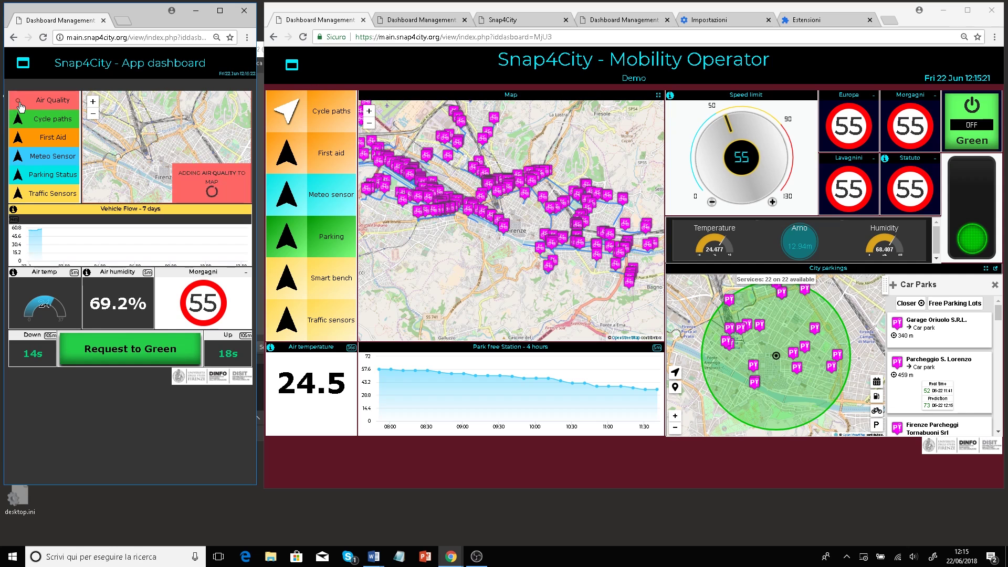
left_click(202, 166)
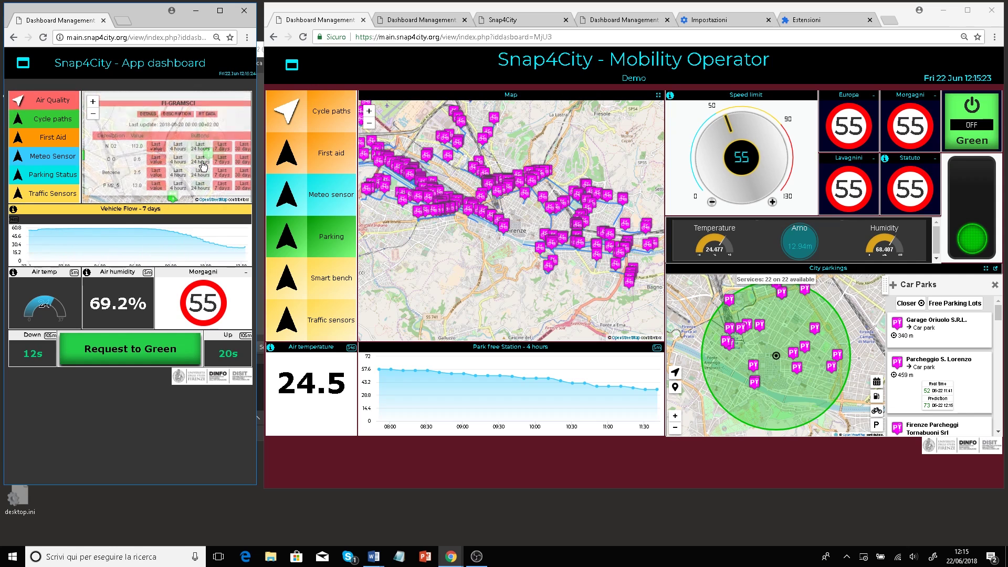
left_click(241, 177)
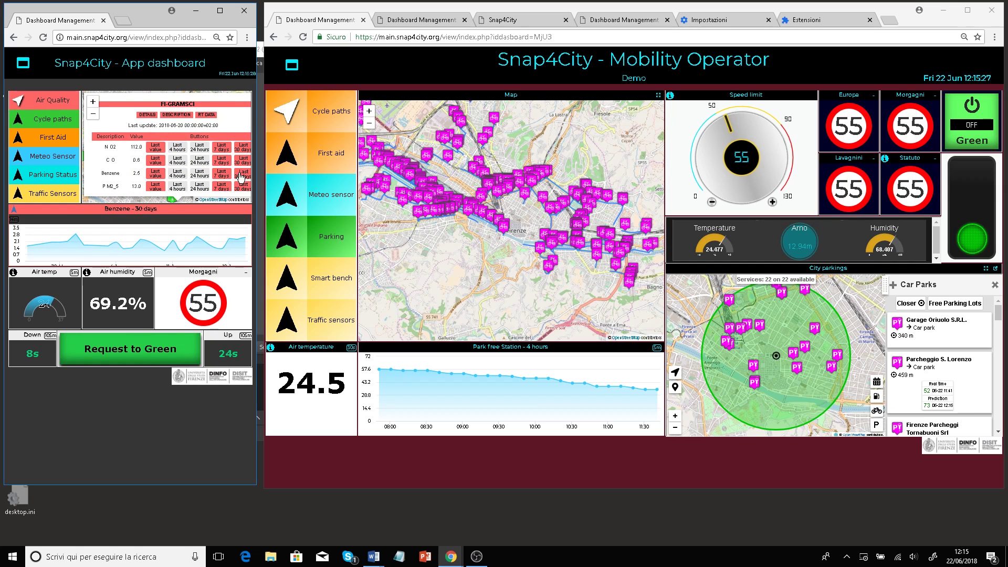
left_click(20, 106)
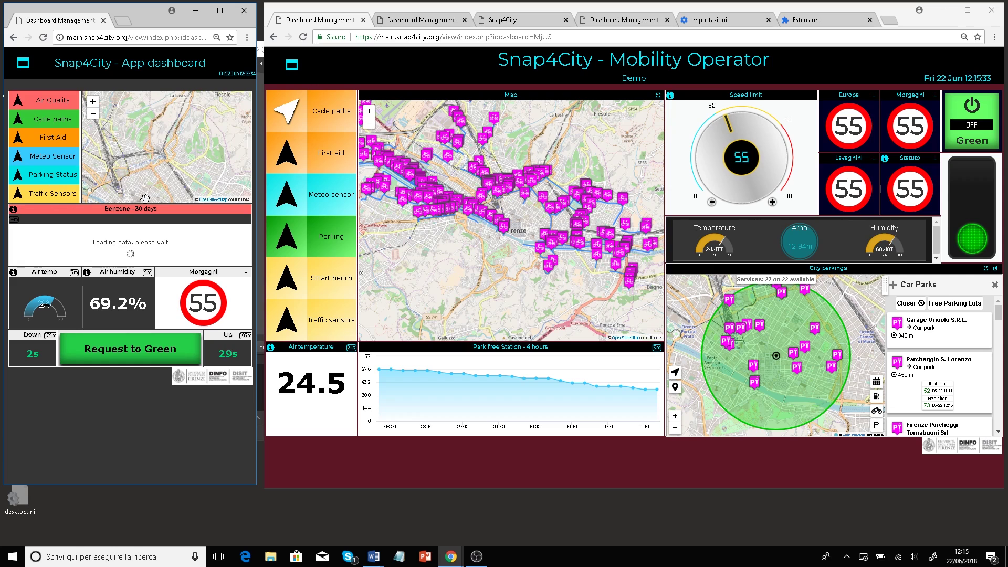
left_click_drag(156, 173, 161, 157)
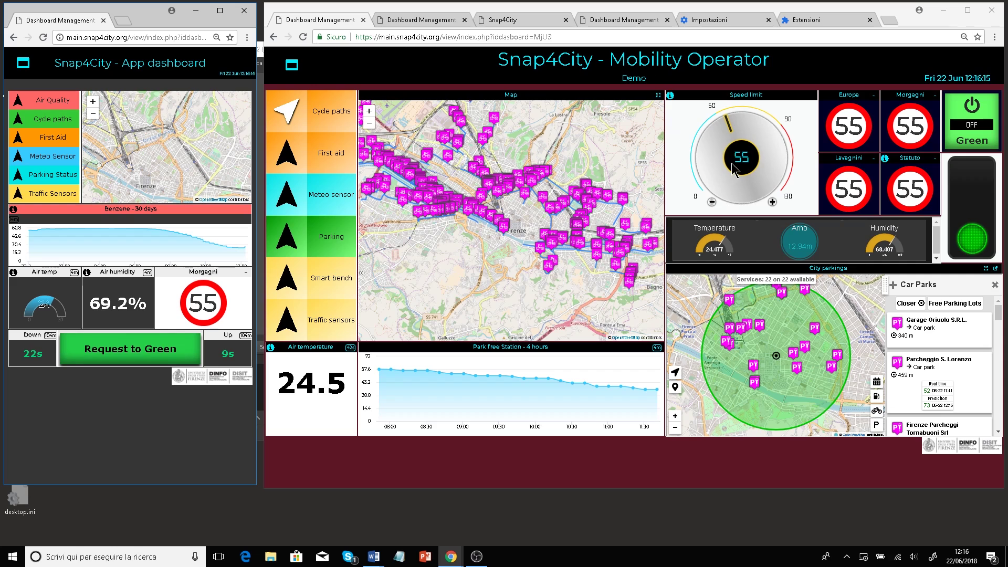
Step: Step the speed limit down to 50, back up to 55, and down to 50 again
left_click(712, 203)
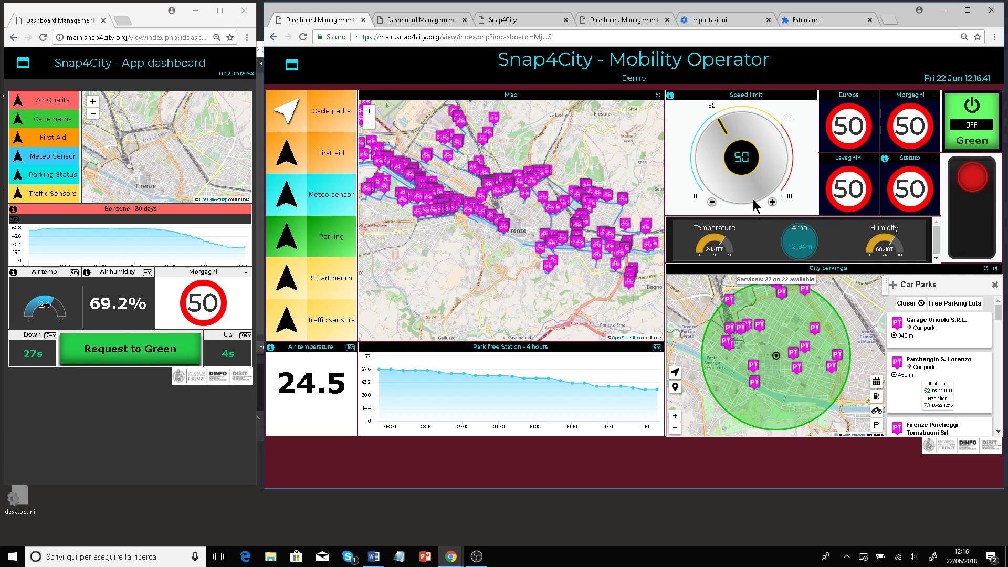
left_click(773, 202)
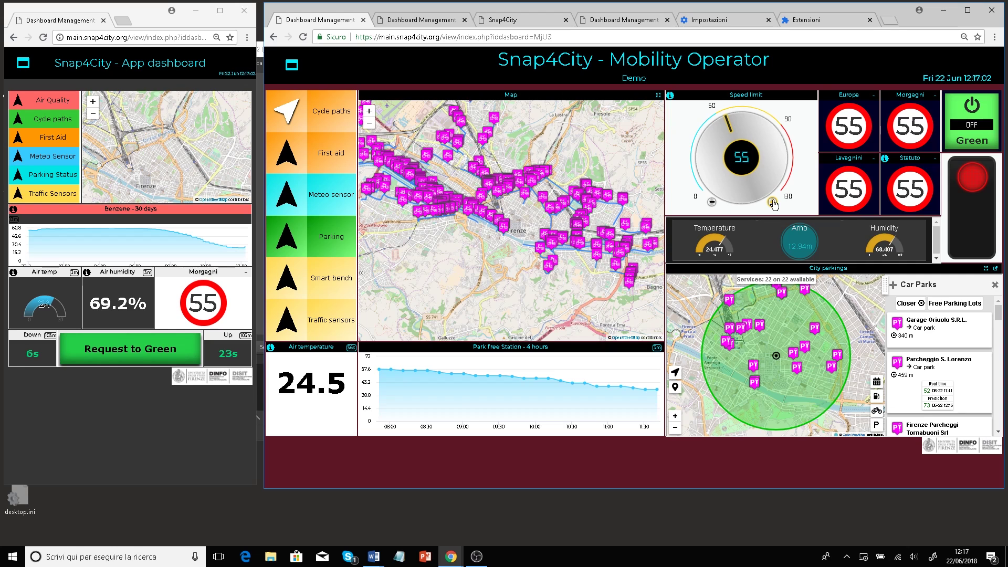
left_click(712, 203)
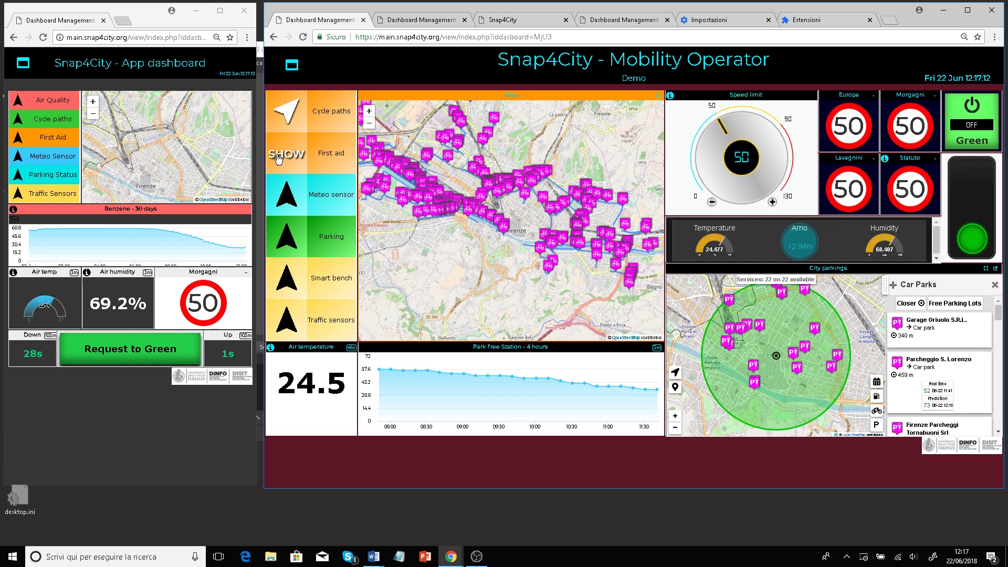
Step: Swap cycle paths for traffic sensors and chart METRO759 flow, latest value 2280
left_click(286, 111)
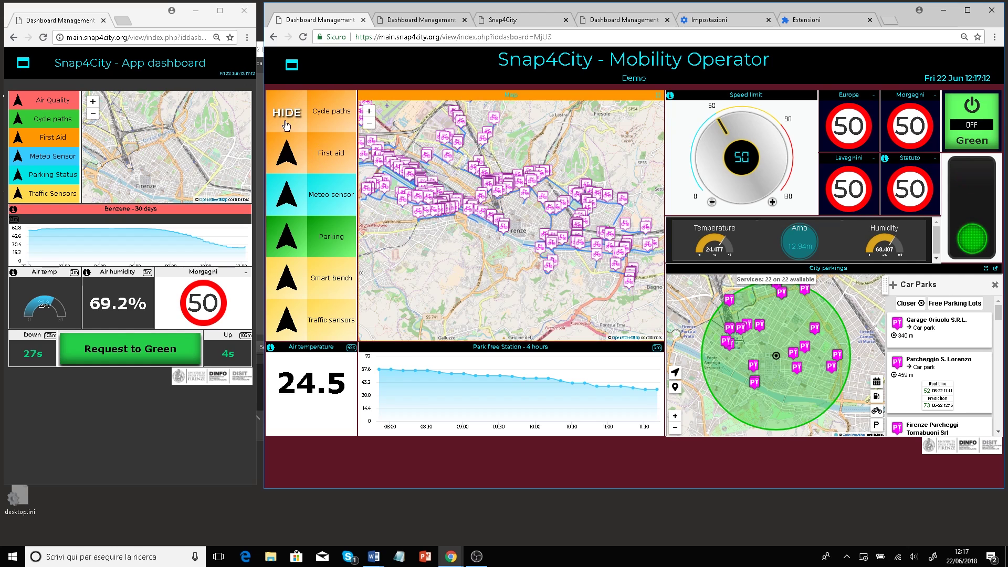
left_click(288, 319)
scroll(528, 197, "up", 1)
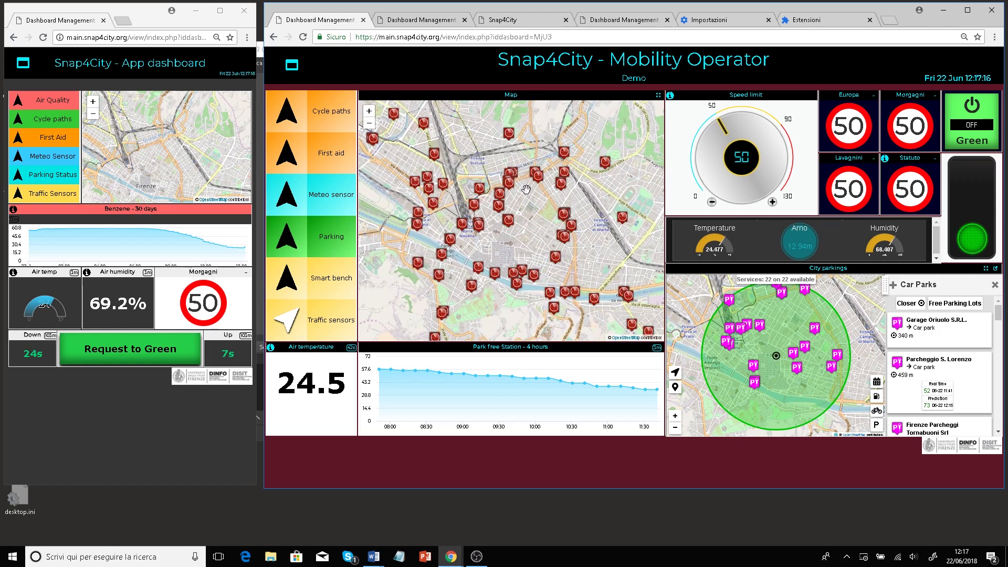
scroll(514, 178, "up", 1)
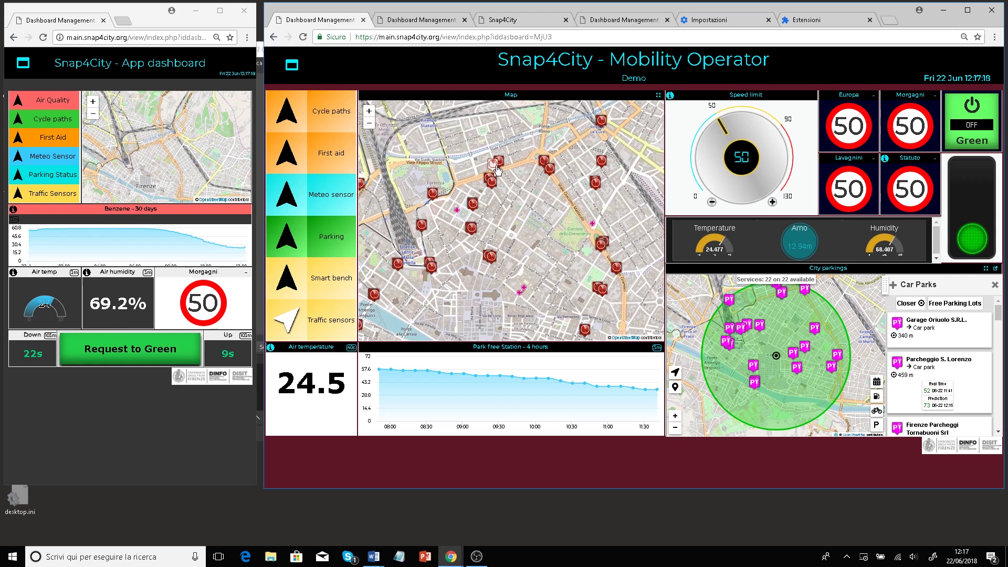
left_click(496, 167)
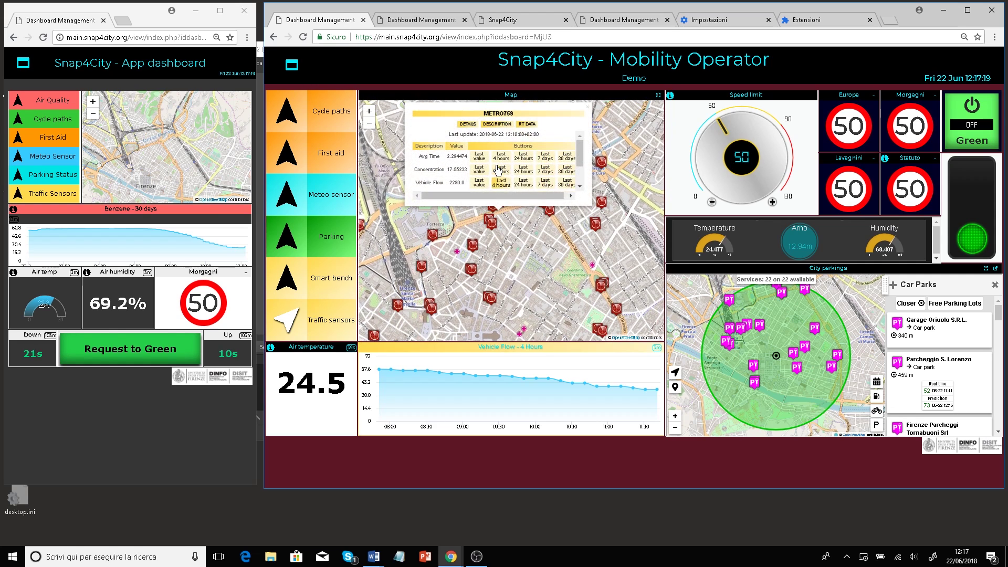
left_click(574, 187)
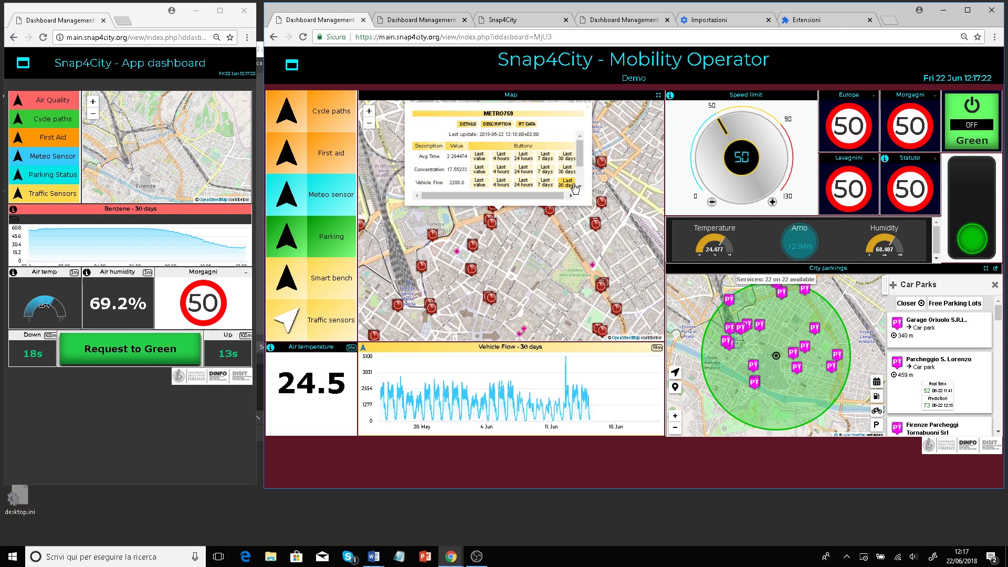
left_click(545, 183)
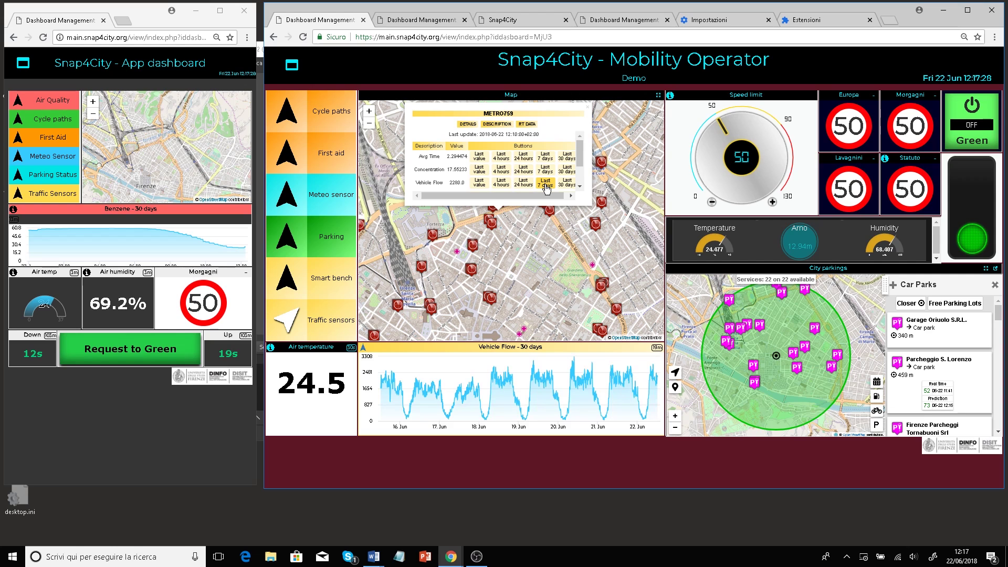
left_click(481, 184)
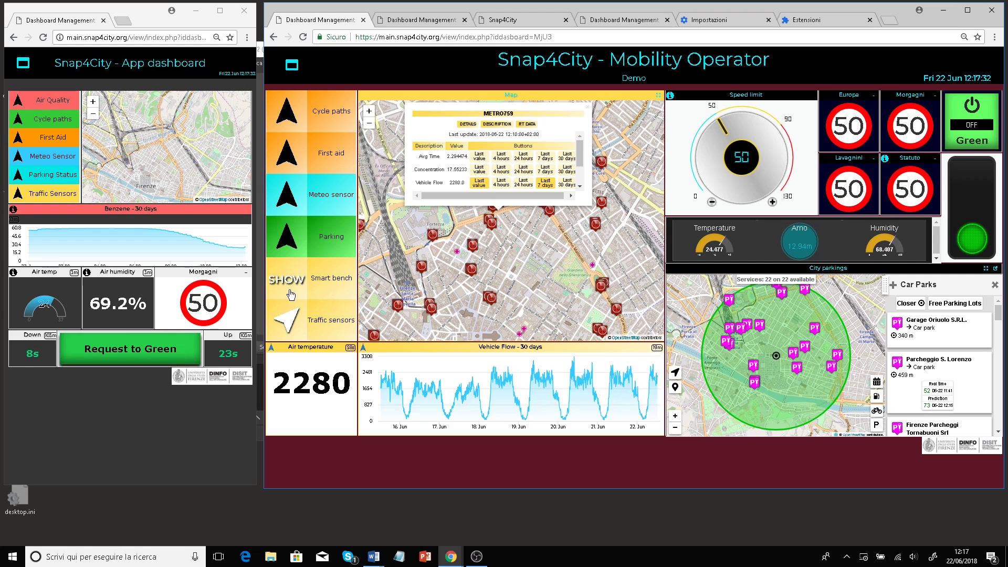
Step: Show parking lots and chart Parcheggio Stazione Binario 16 occupancy over 24 hours and 7 days
left_click(296, 251)
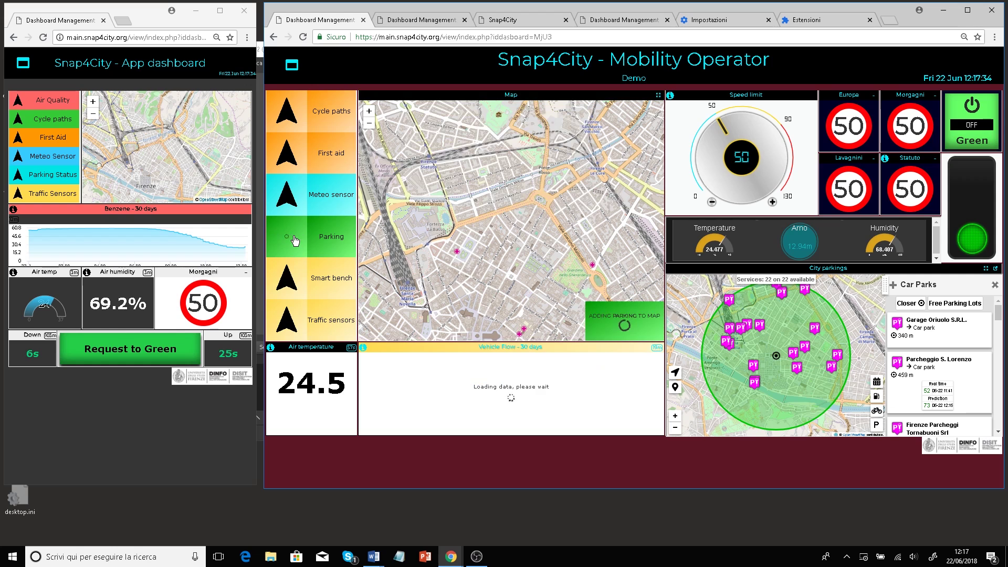
left_click(402, 237)
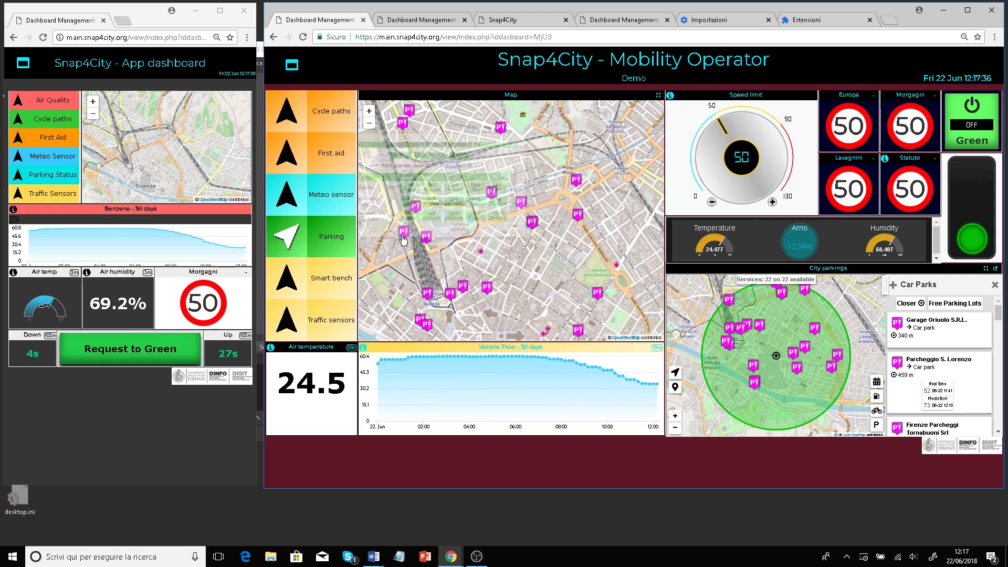
left_click(477, 216)
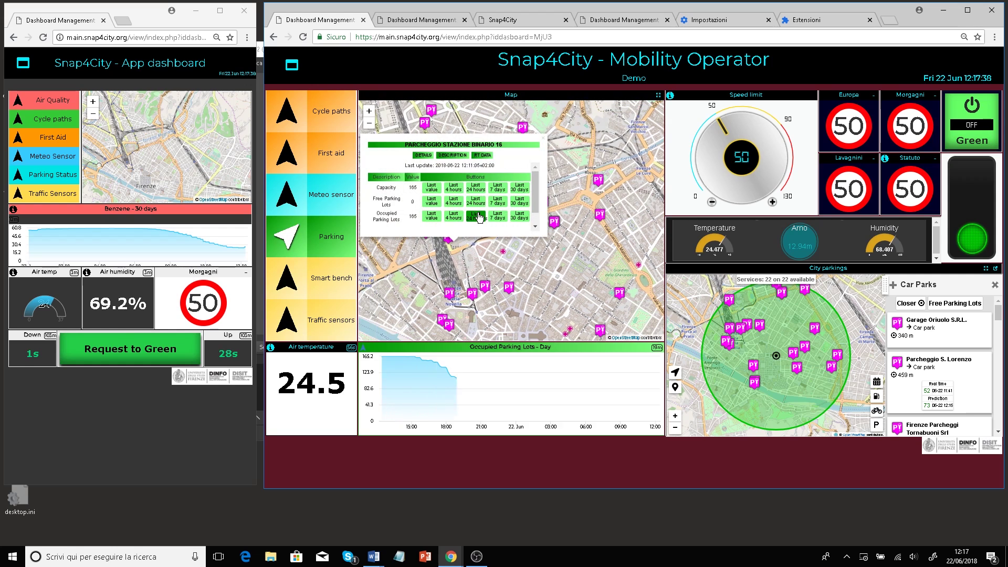
left_click(502, 220)
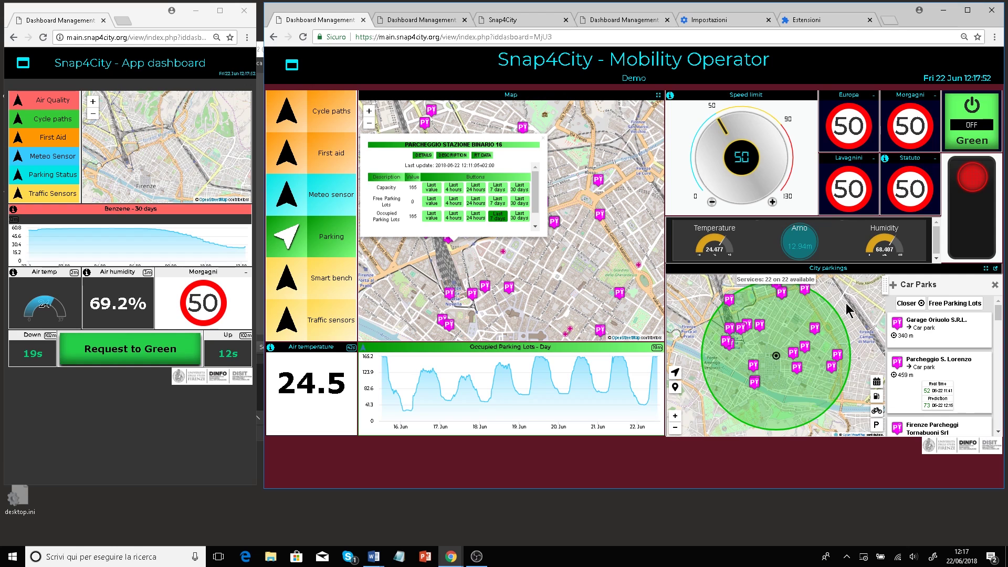
mouse_move(914, 382)
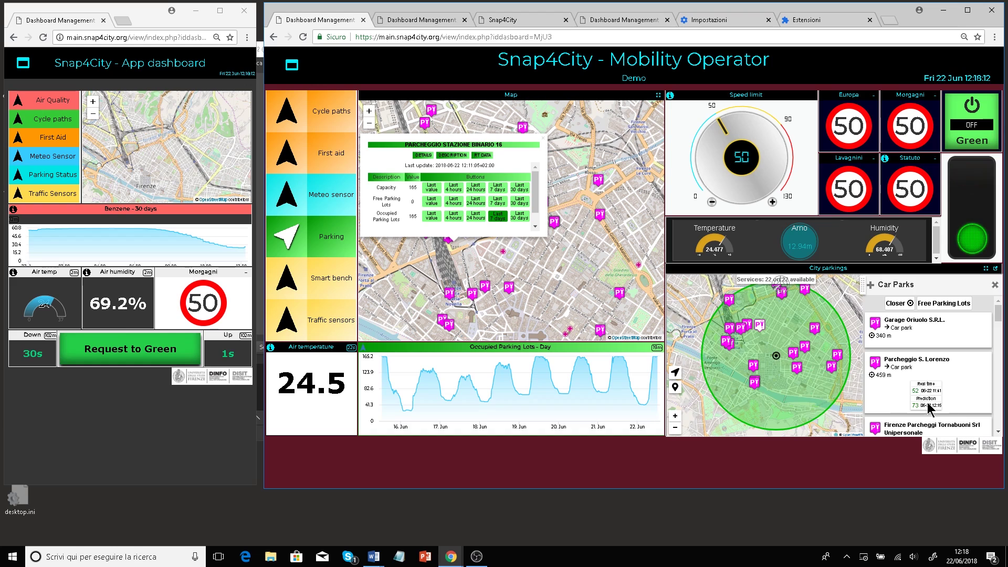
Step: Open Parcheggio S. Lorenzo's details and switch its daily trend between Friday and Saturday
left_click(928, 409)
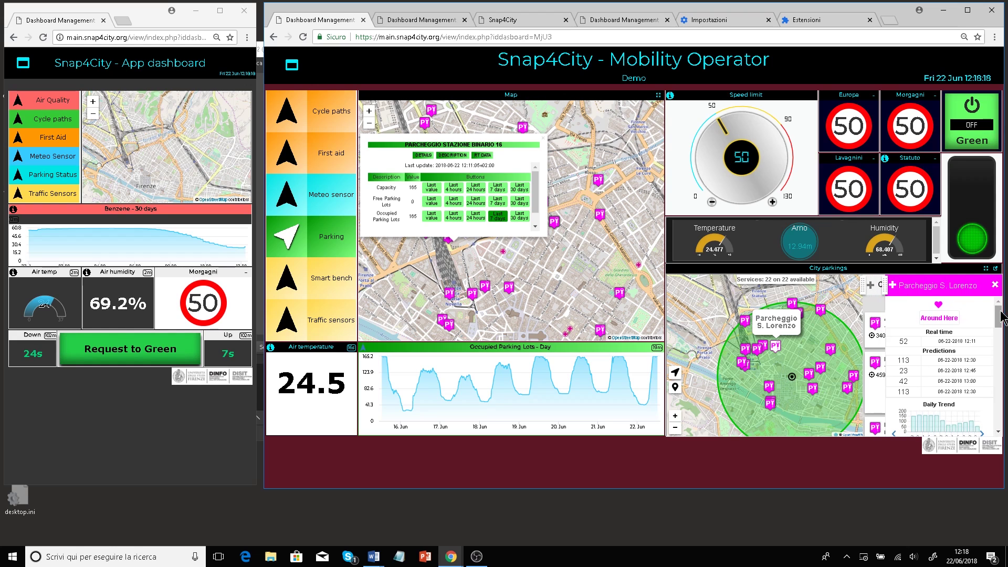
scroll(997, 321, "down", 2)
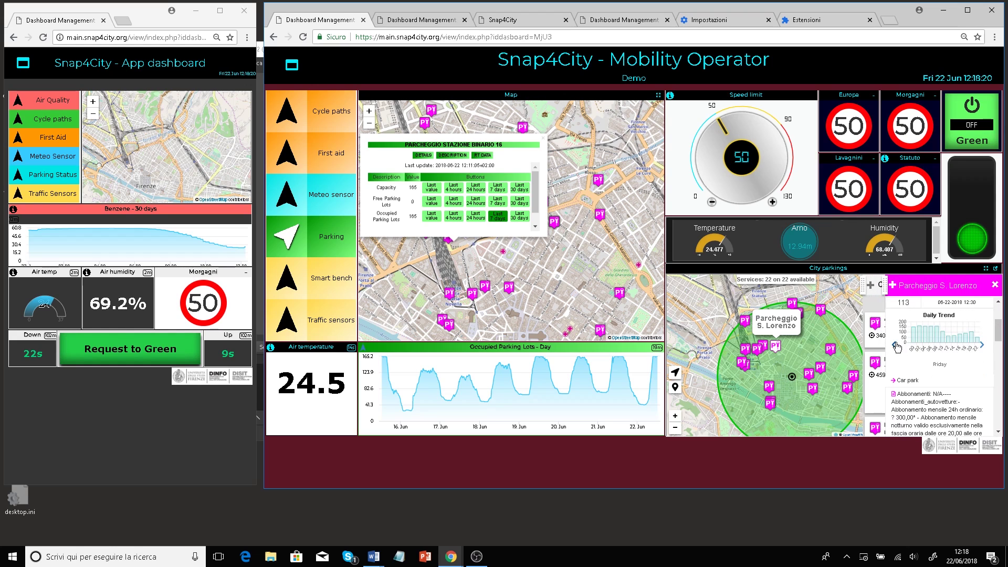
left_click(982, 349)
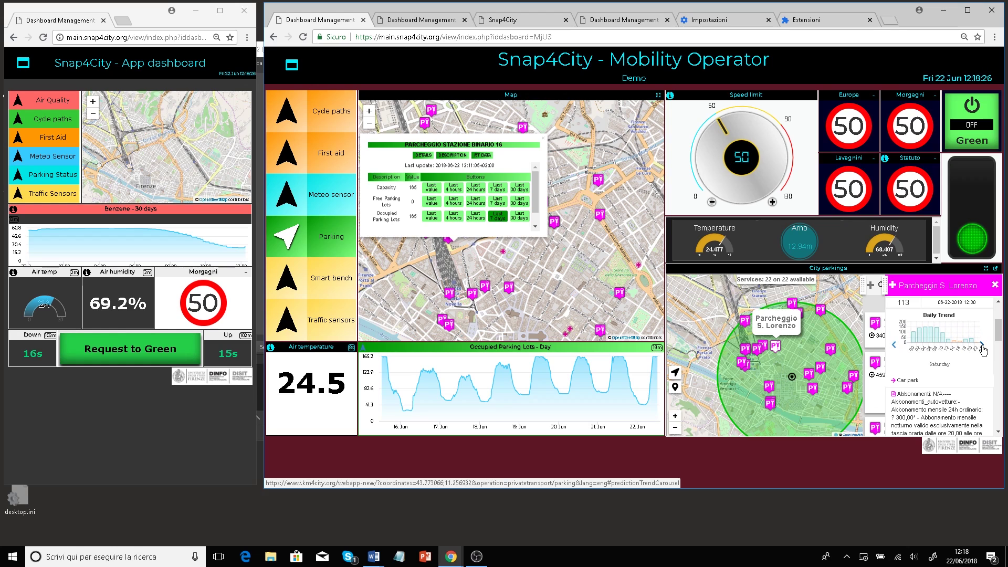
left_click(894, 345)
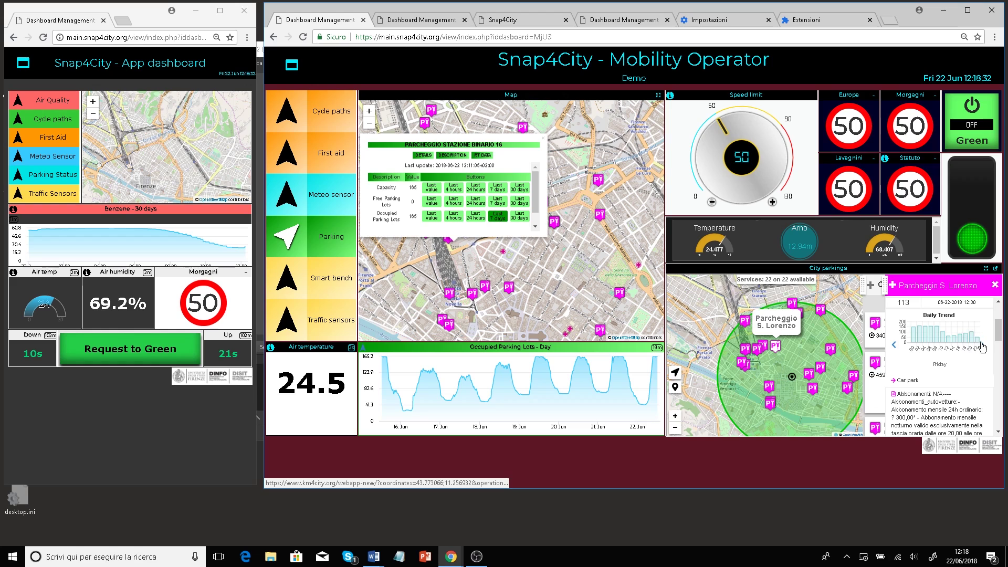
left_click(982, 347)
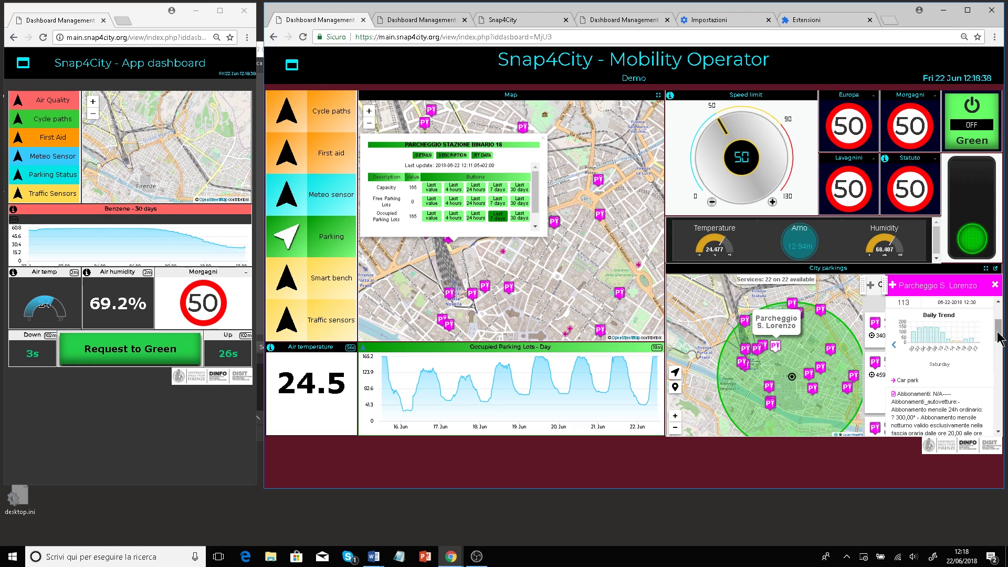
scroll(999, 339, "down", 3)
left_click_drag(1000, 342, 999, 315)
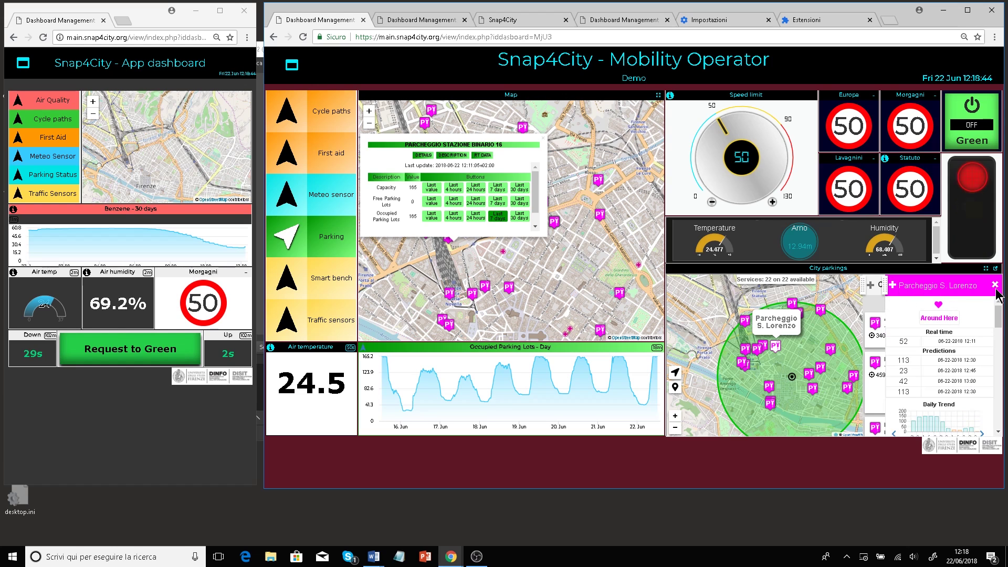
Step: Close the S. Lorenzo details and view the Garageone car park's details
left_click(995, 285)
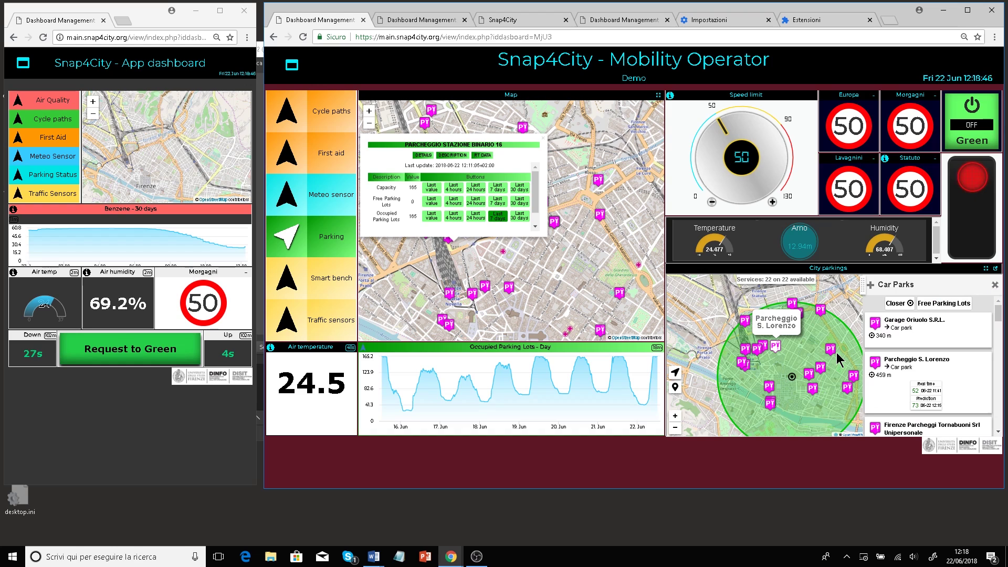
left_click(834, 352)
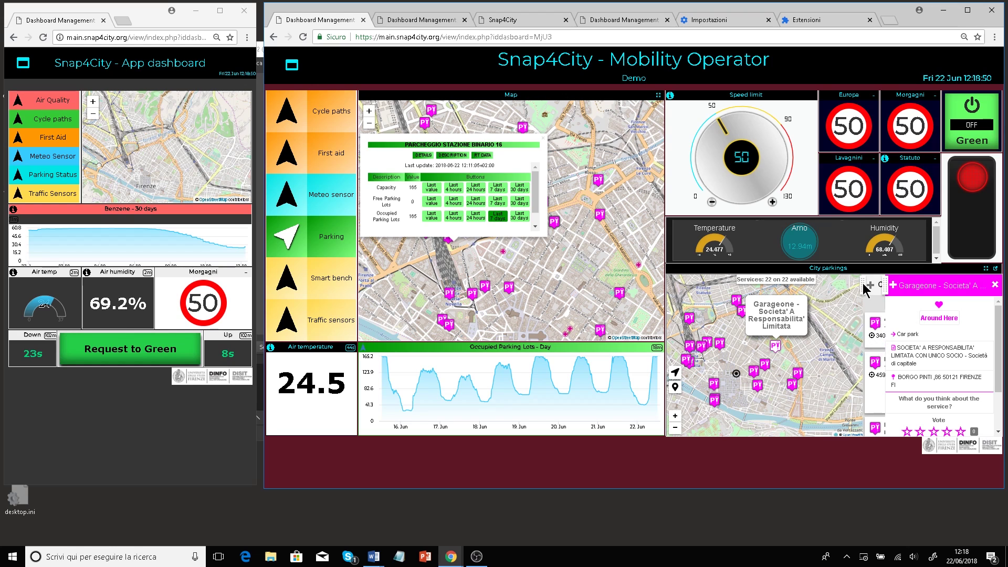
left_click(875, 321)
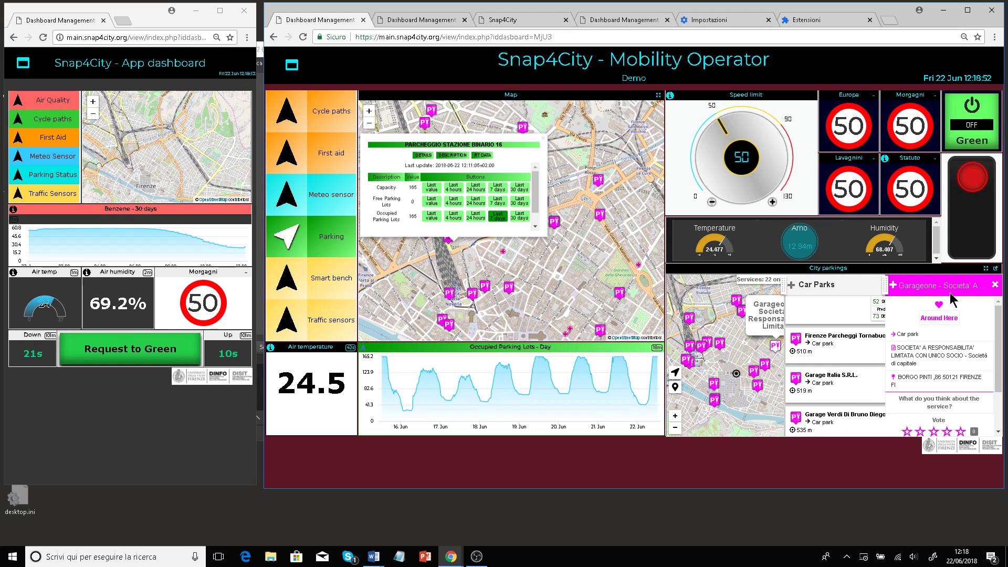
left_click(995, 285)
Step: Scroll the Car Parks list to S. Ambrogio and Beccaria, narrowing it to widen the map
scroll(970, 339, "down", 3)
scroll(971, 338, "down", 5)
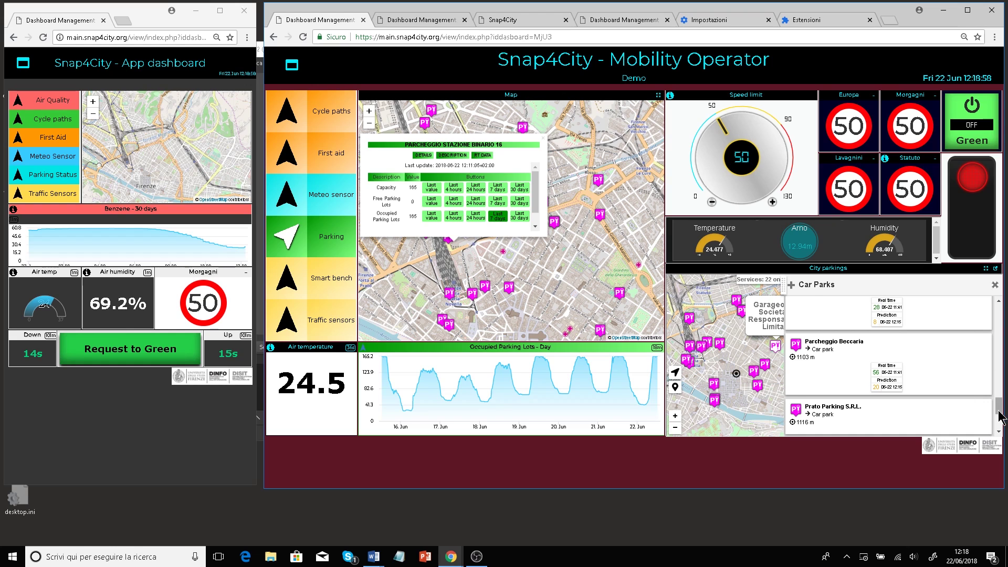
left_click_drag(999, 412, 1000, 405)
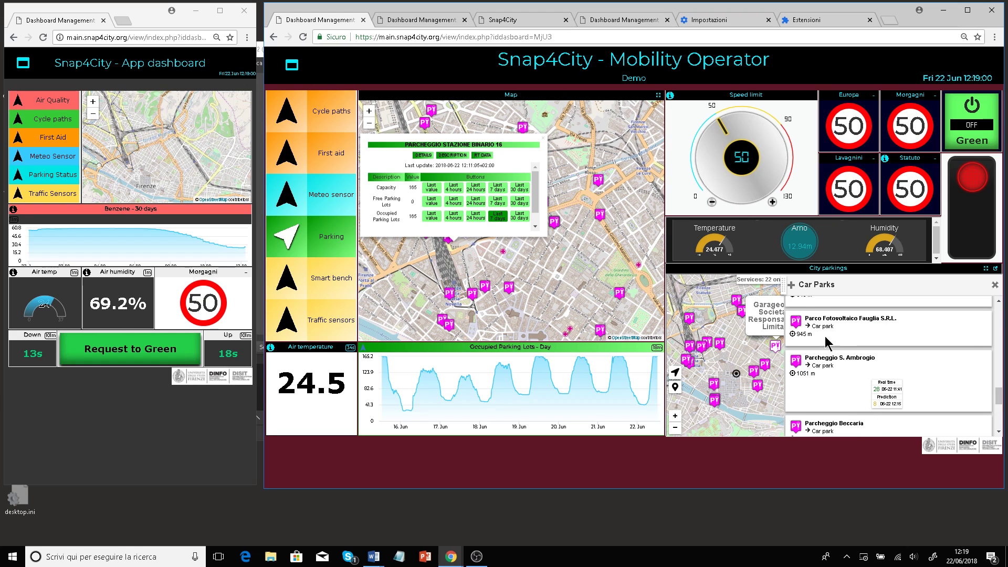
left_click_drag(791, 291, 882, 290)
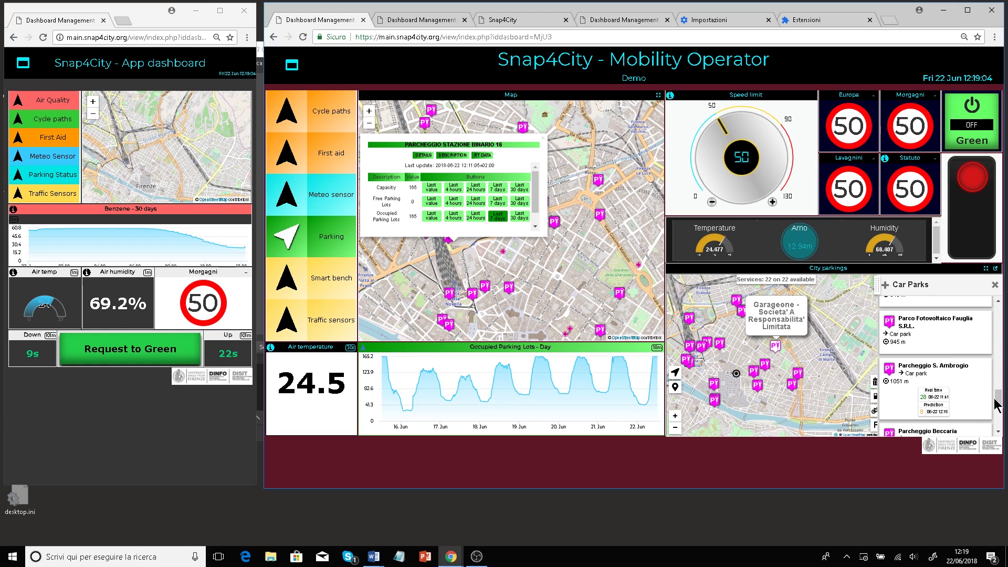
scroll(1001, 407, "down", 1)
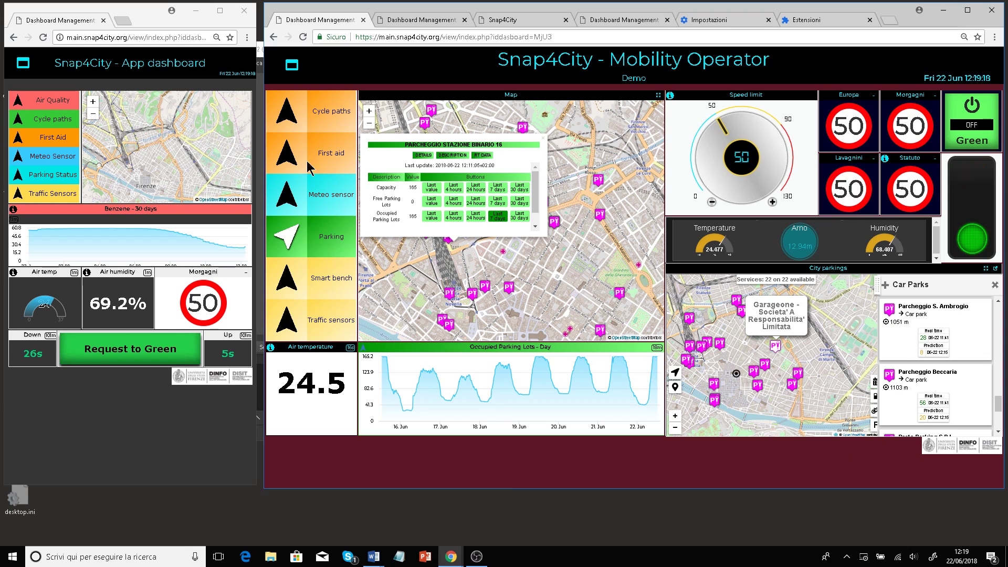
Step: Hide the parking markers on the main dashboard map
left_click(295, 240)
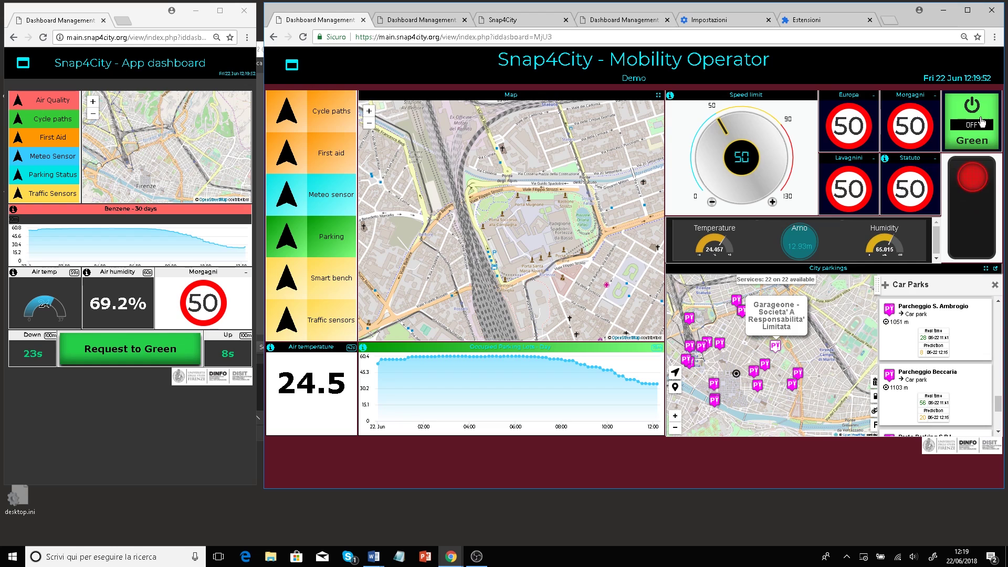
Step: Send four Request to Green requests until the Mobility Operator light turns green
left_click(110, 356)
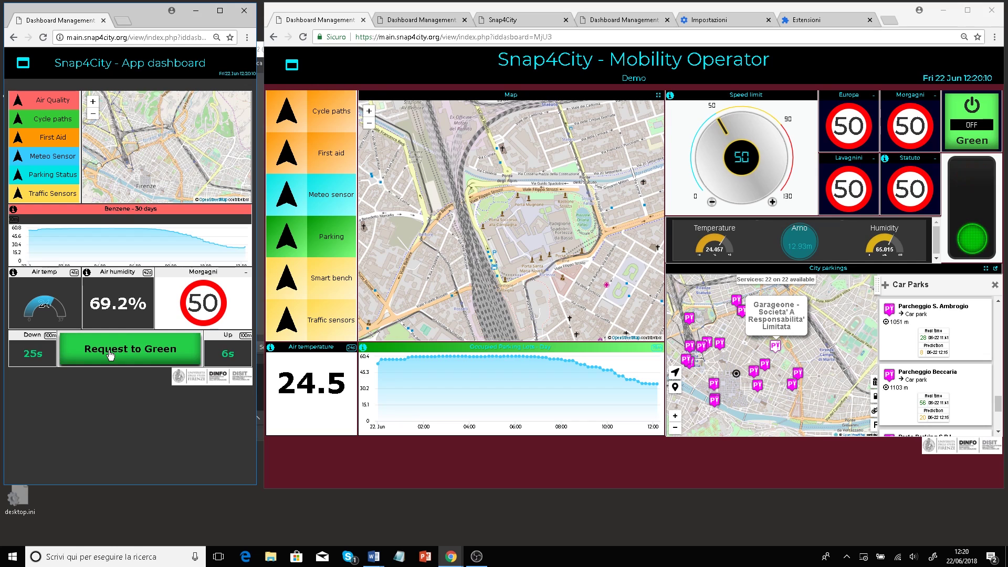
left_click(110, 355)
left_click(110, 356)
left_click(110, 355)
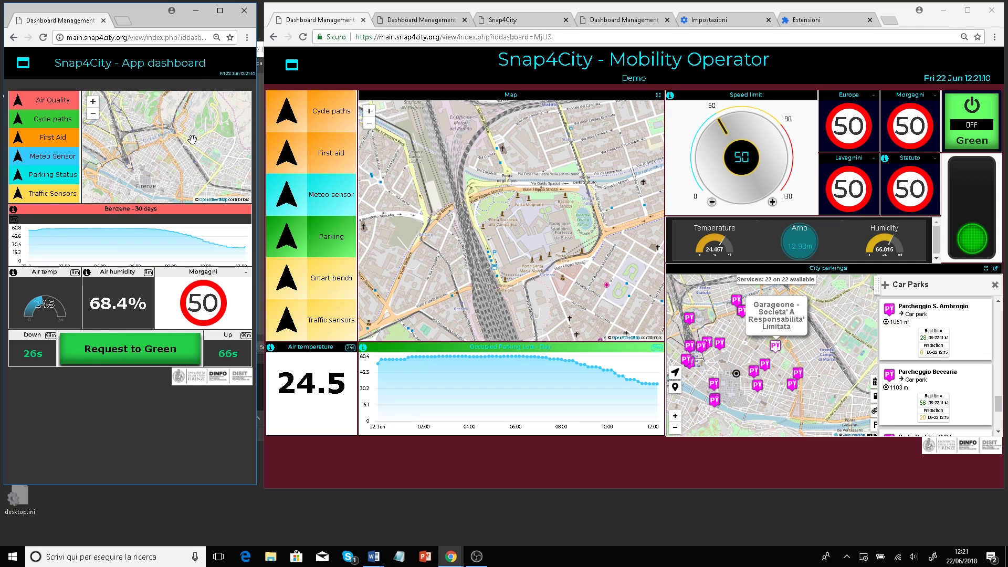
Step: Show page 2 of the IOT Applications list on the Snap4City management page
left_click(526, 21)
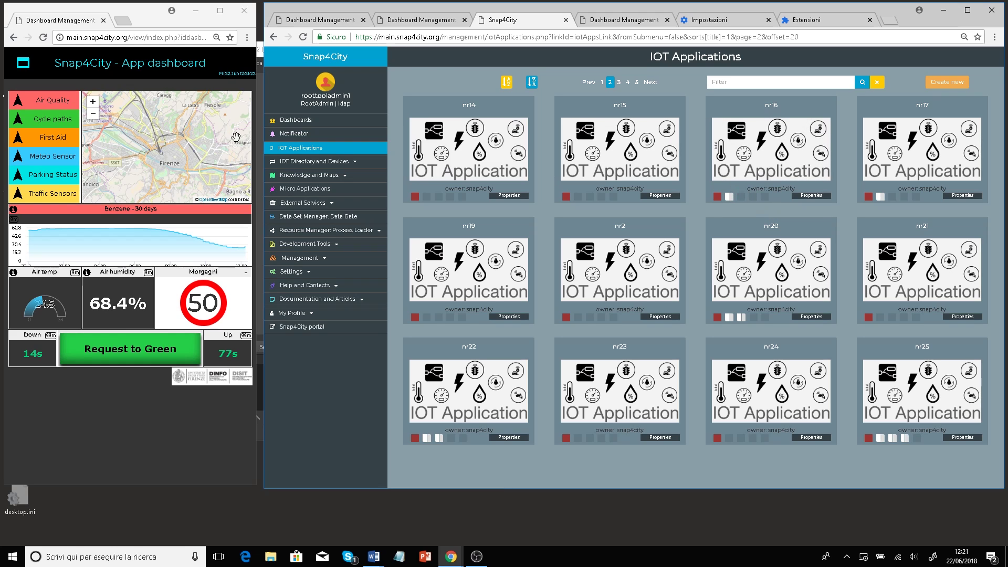
left_click(293, 152)
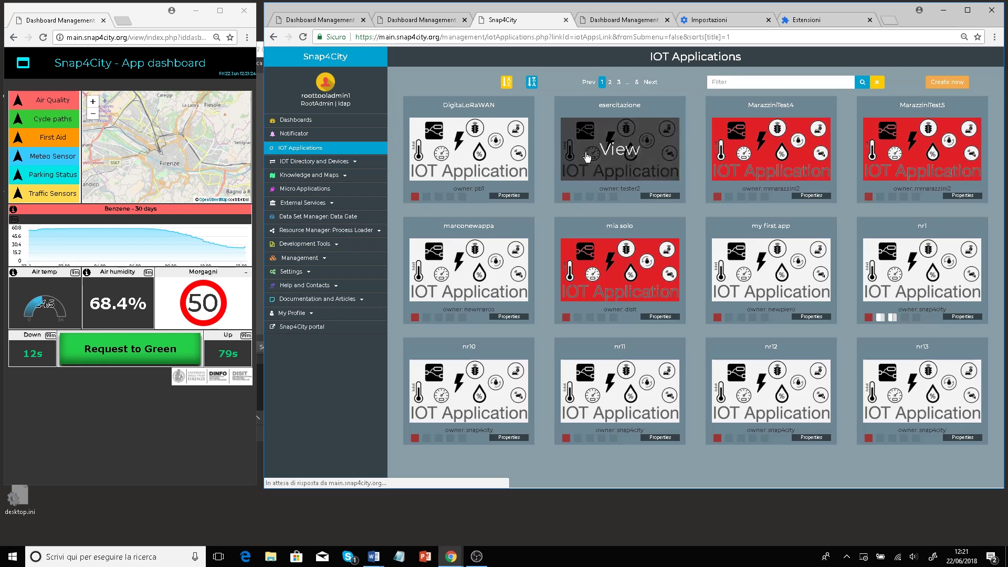
left_click(651, 82)
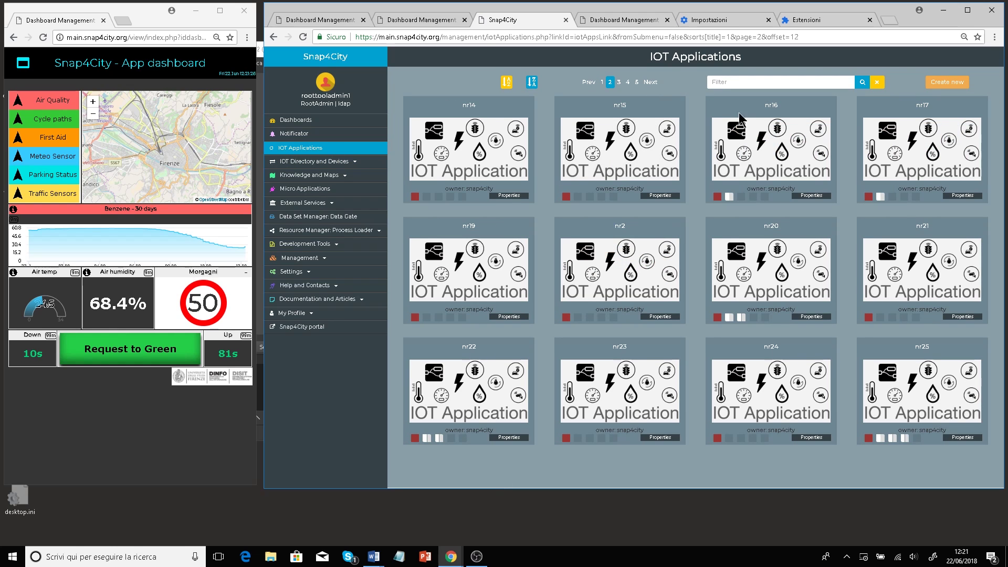
mouse_move(755, 152)
Step: Open the nr16 app's Node-RED flow and widen the canvas by narrowing the info sidebar
left_click(774, 151)
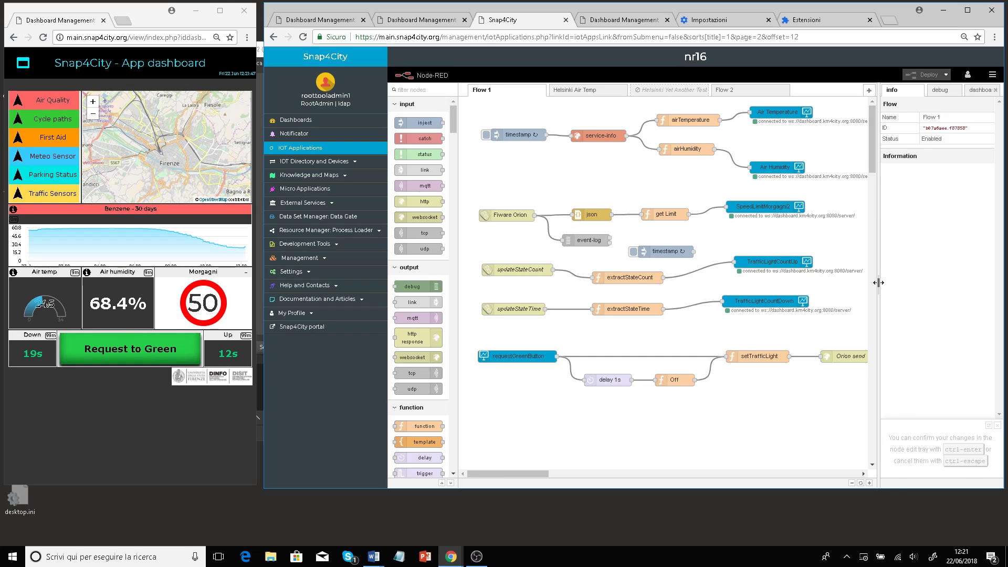
left_click_drag(878, 282, 897, 283)
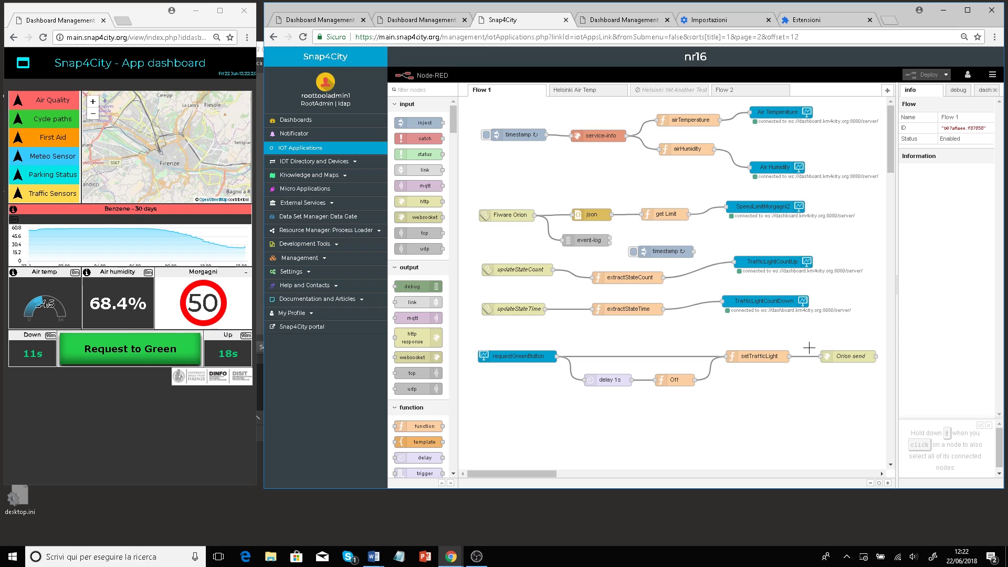
Step: Search the dashboards list for 'app dash' to show only the Snap4City - App dashboard
left_click(334, 122)
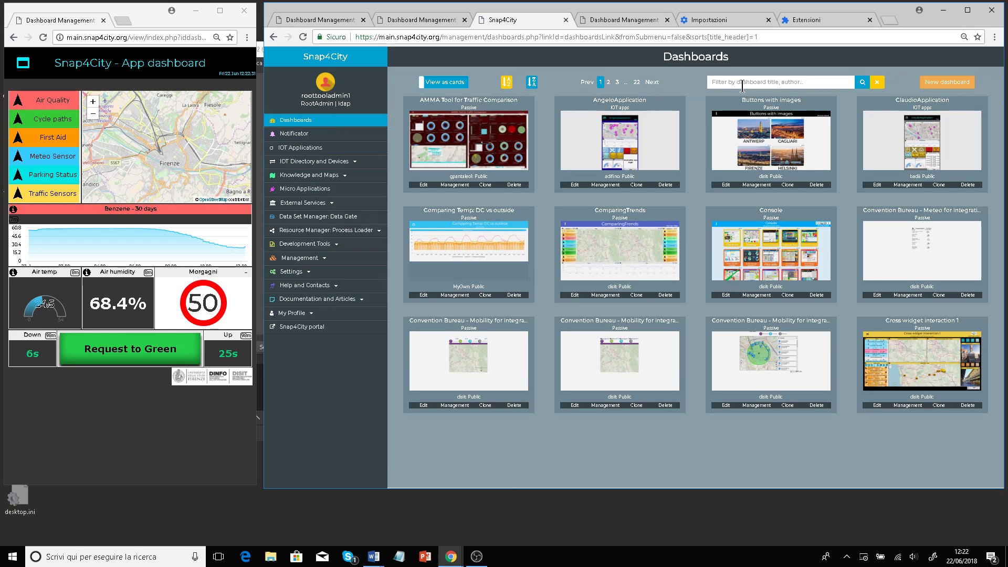
left_click(743, 82)
type("app dash")
key("Return")
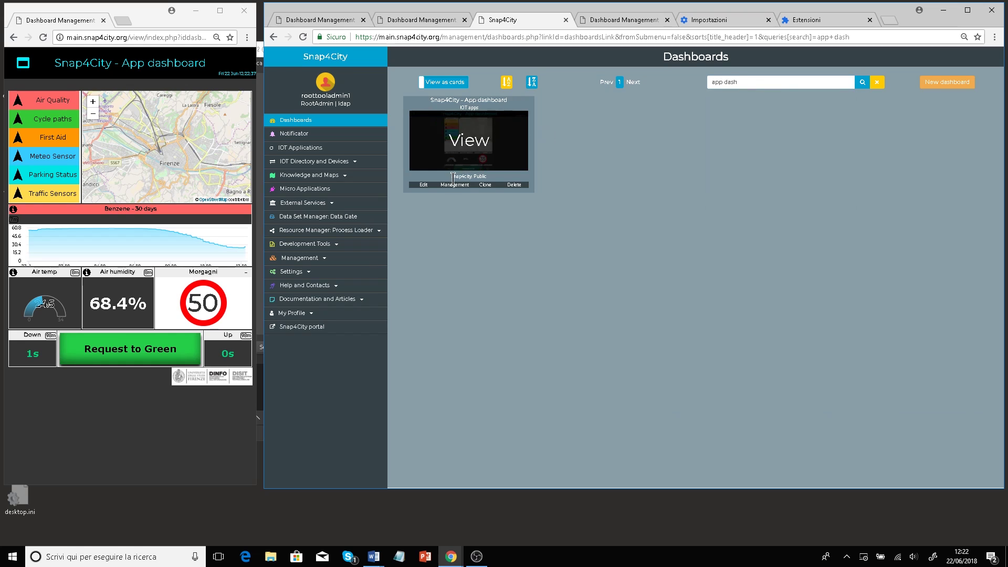
Step: List the App dashboard's IoT apps (App, App 1) and load App1's Node-RED flow
left_click(470, 108)
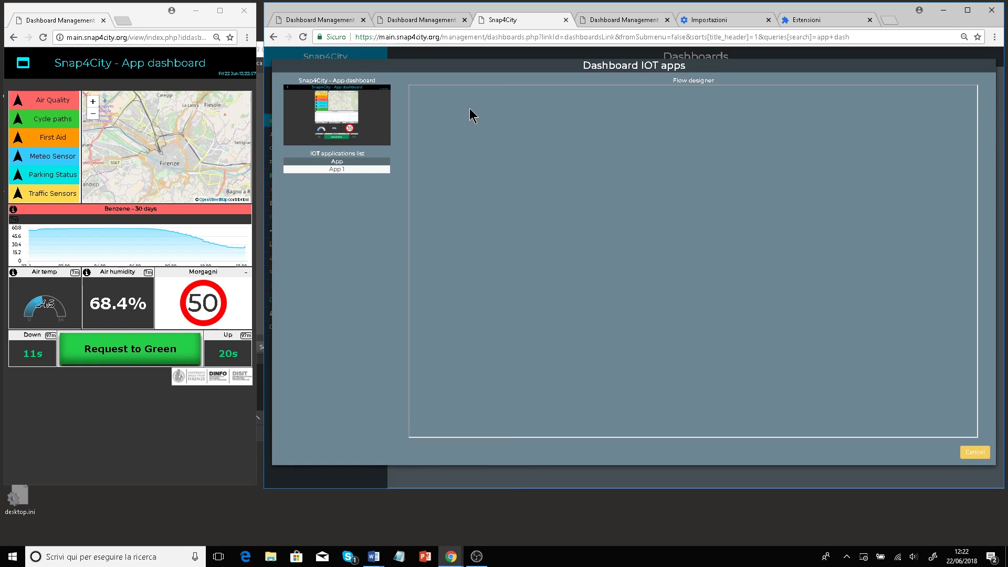
left_click(341, 170)
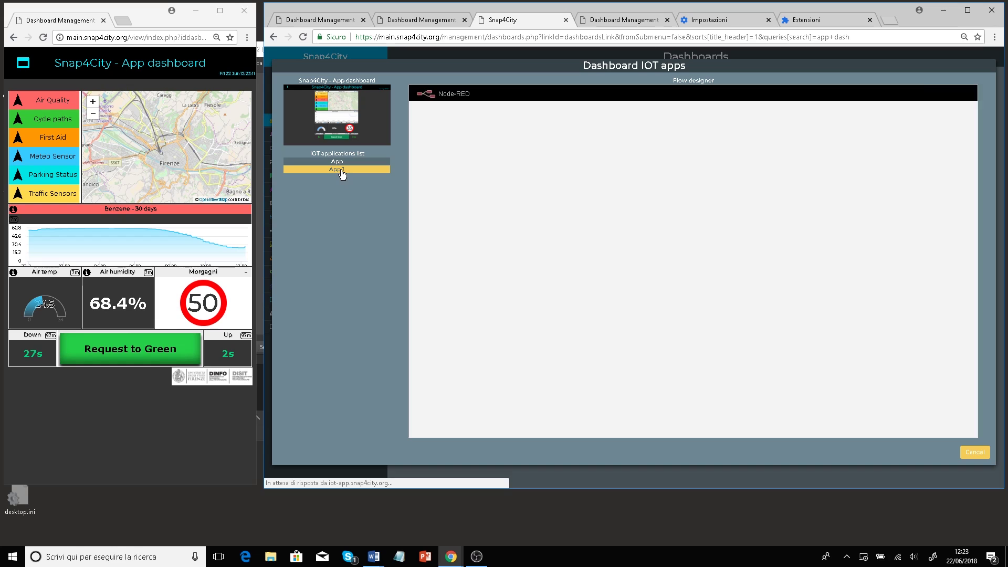